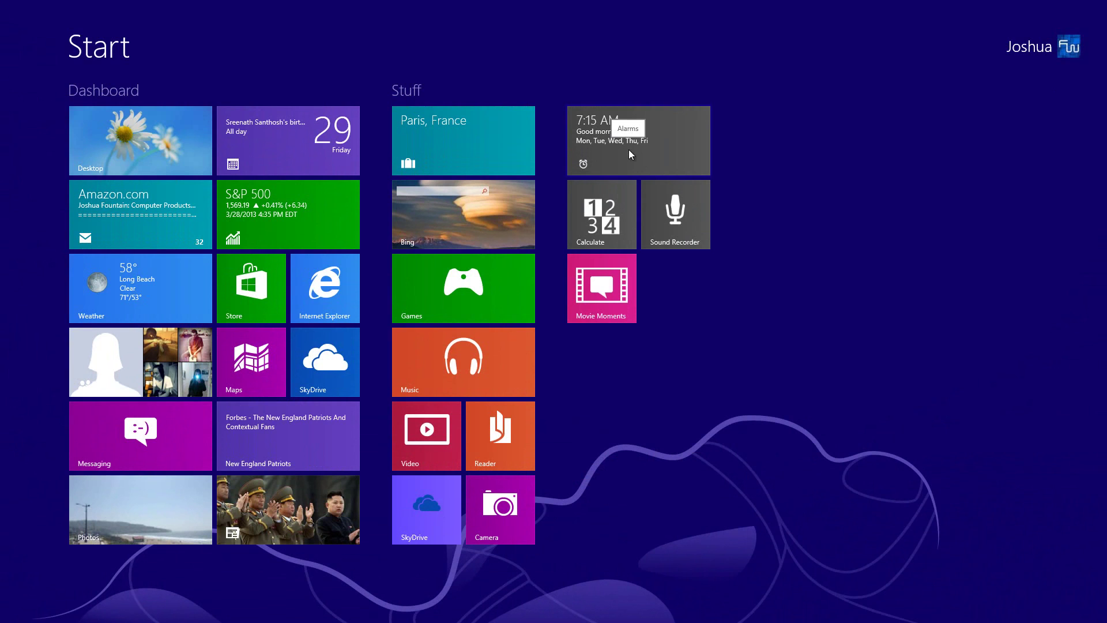
Shrink the Calculate tile in the third group to small.
right_click(602, 188)
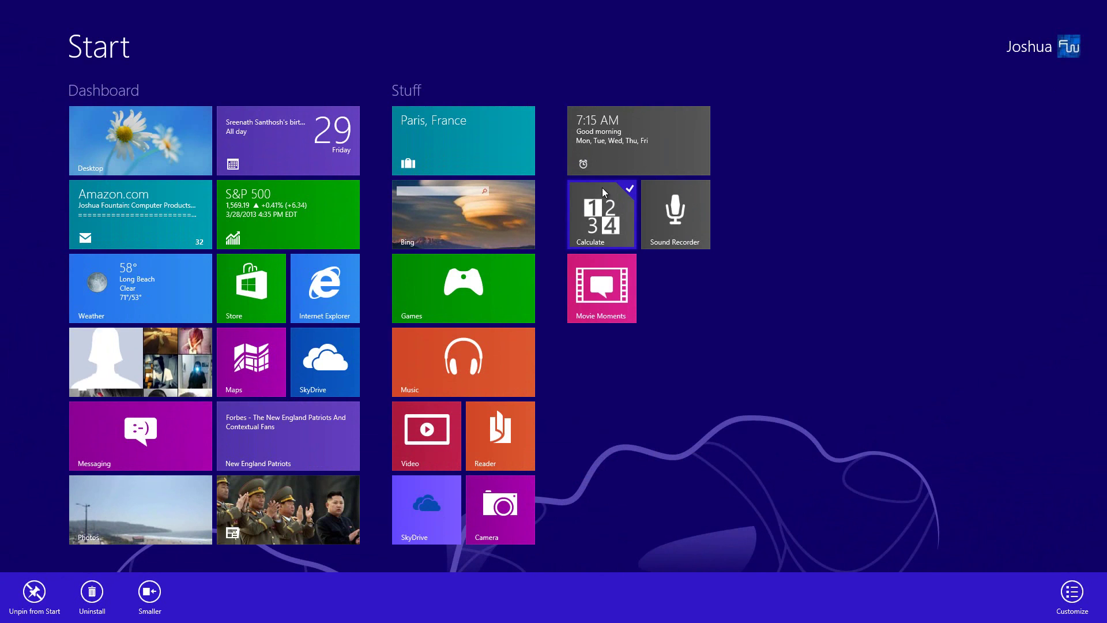
right_click(590, 196)
right_click(609, 160)
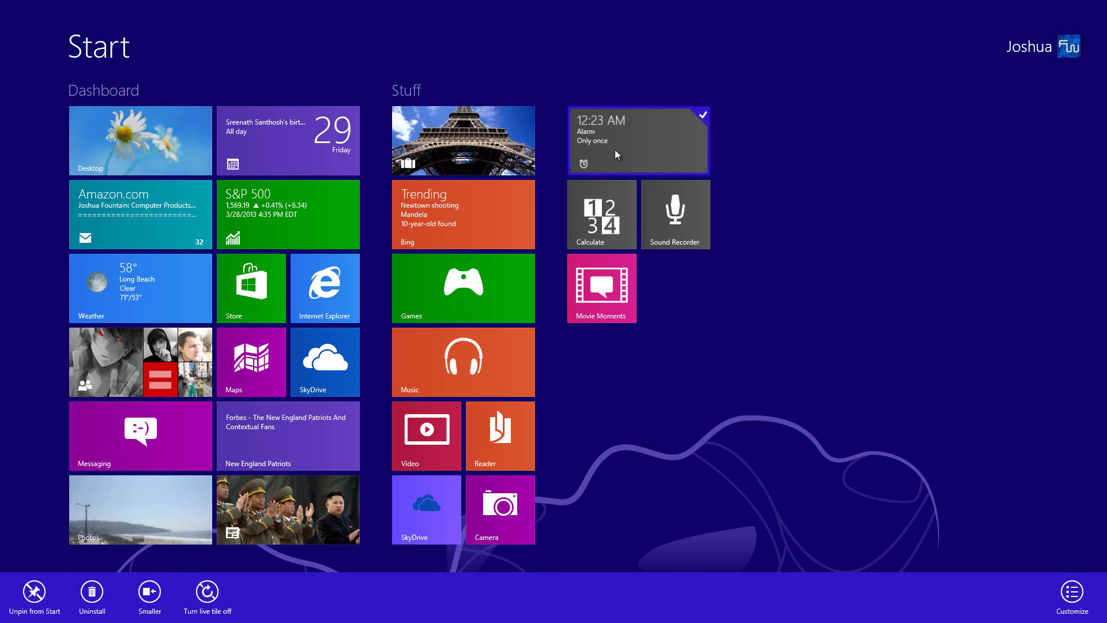
right_click(615, 150)
right_click(603, 213)
click(150, 591)
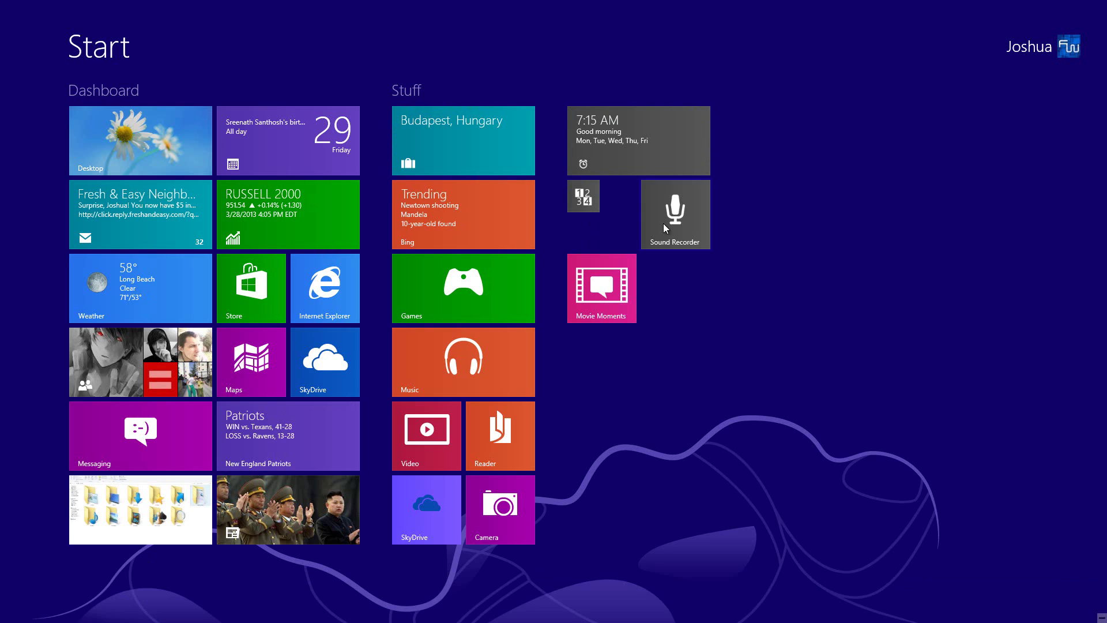
Shrink the Sound Recorder, Movie Moments and wide Alarms tiles to small.
right_click(663, 223)
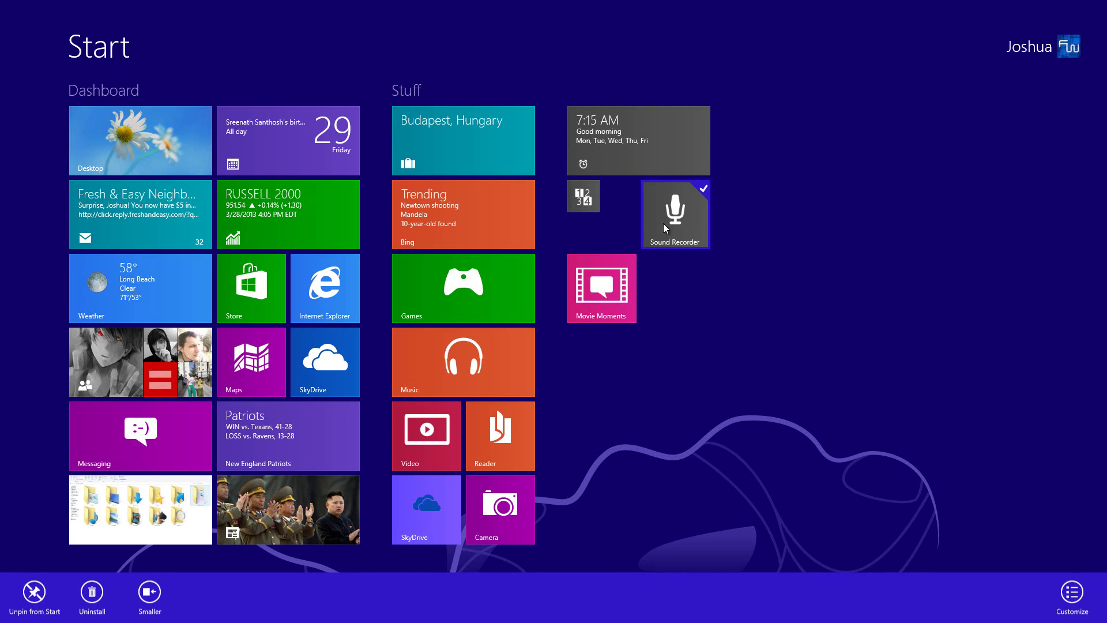
right_click(633, 265)
click(149, 592)
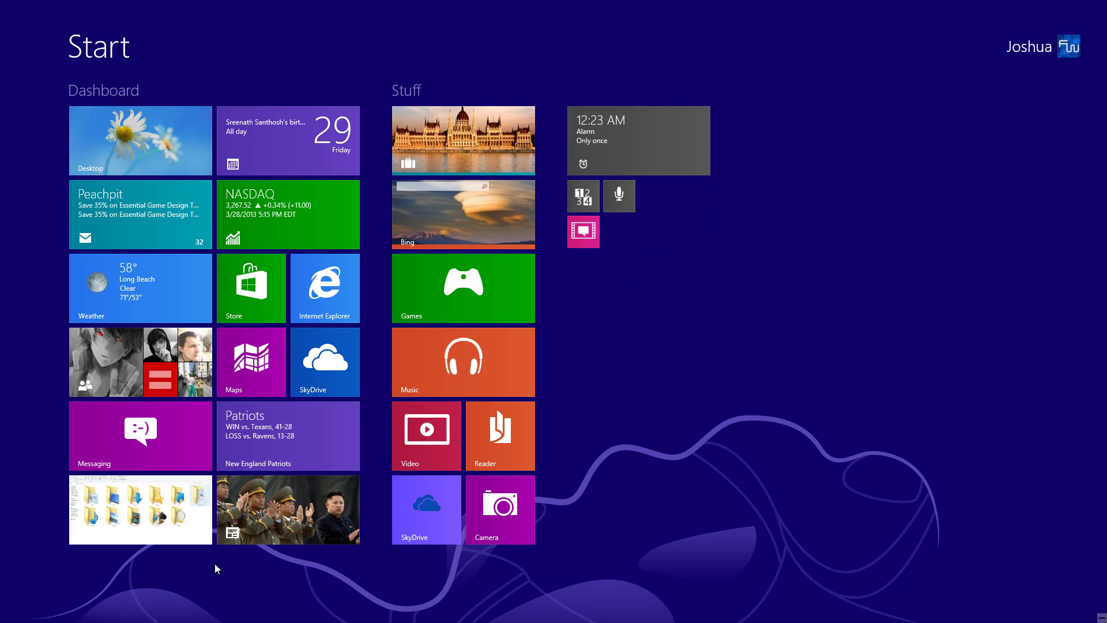
right_click(606, 144)
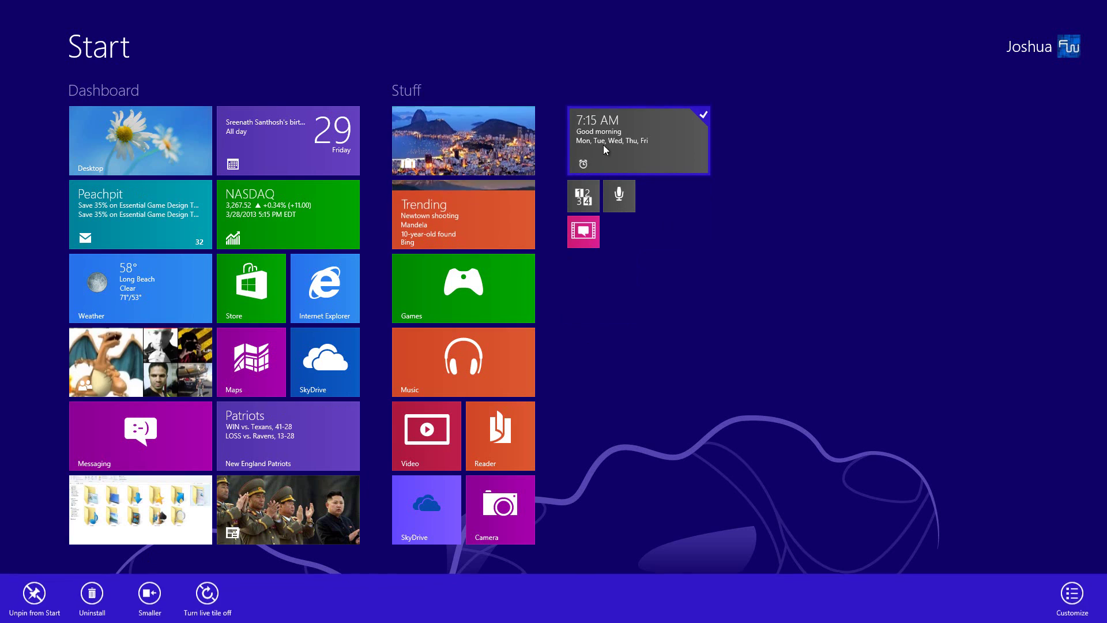
click(150, 591)
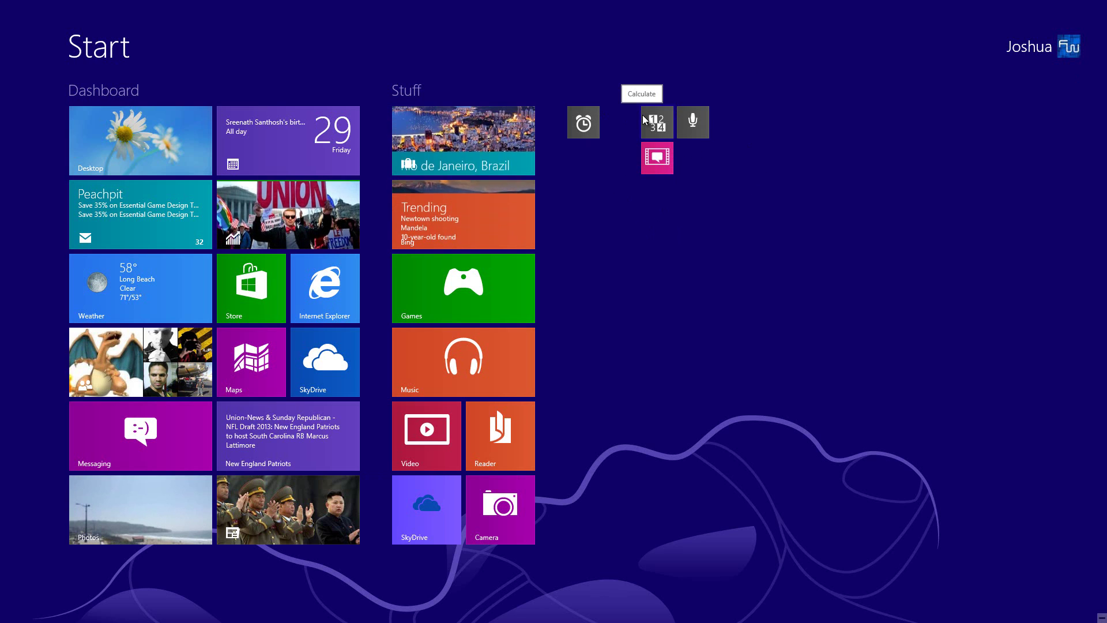
Make Calculate, Sound Recorder and Movie Moments medium again and Alarms wide.
right_click(597, 109)
right_click(657, 120)
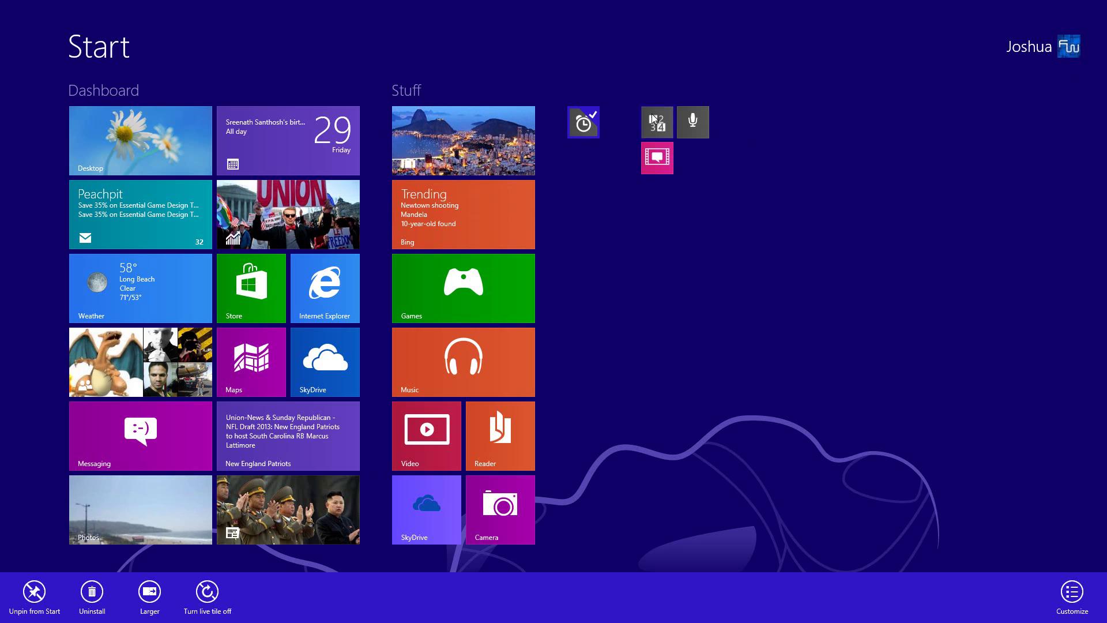
right_click(682, 113)
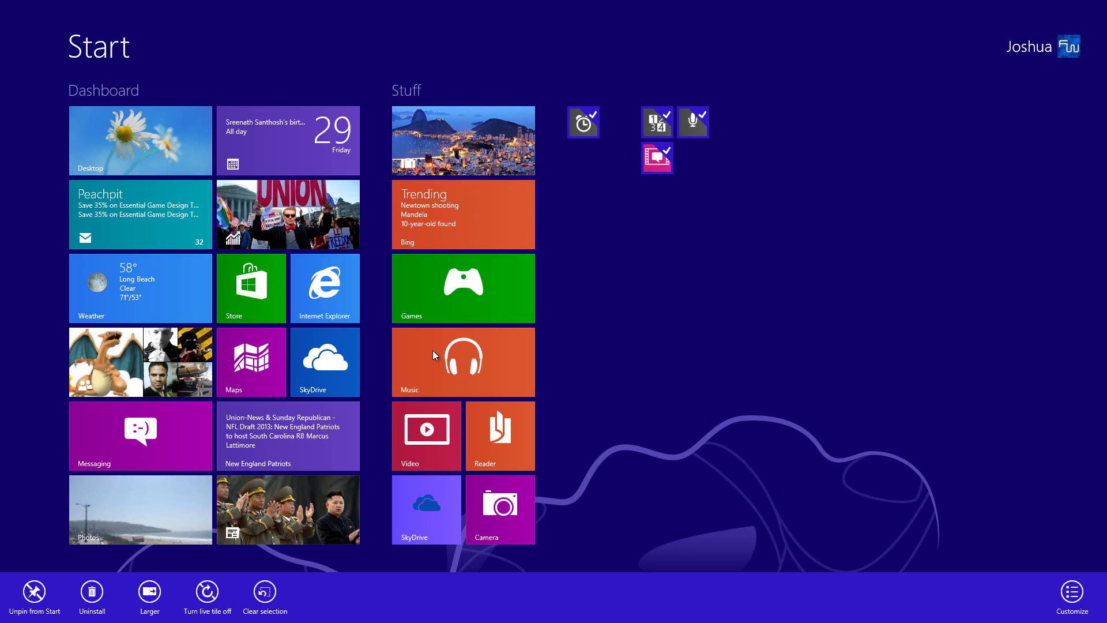
click(149, 592)
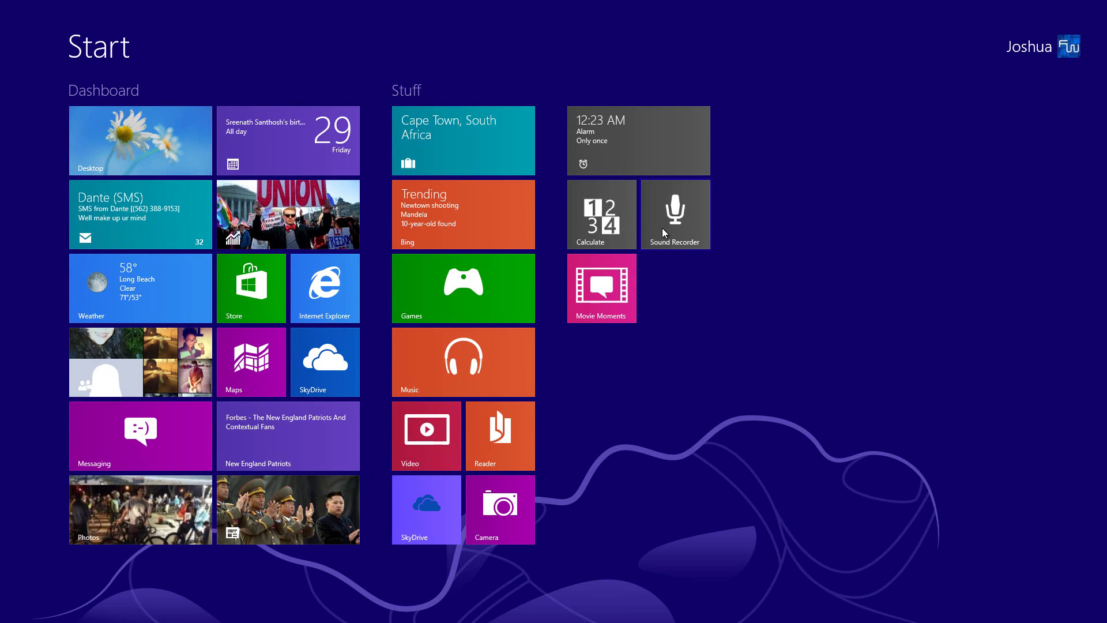
In customize mode, keep Alarms on top, put Movie Moments beside Calculate and Sound Recorder below.
right_click(824, 334)
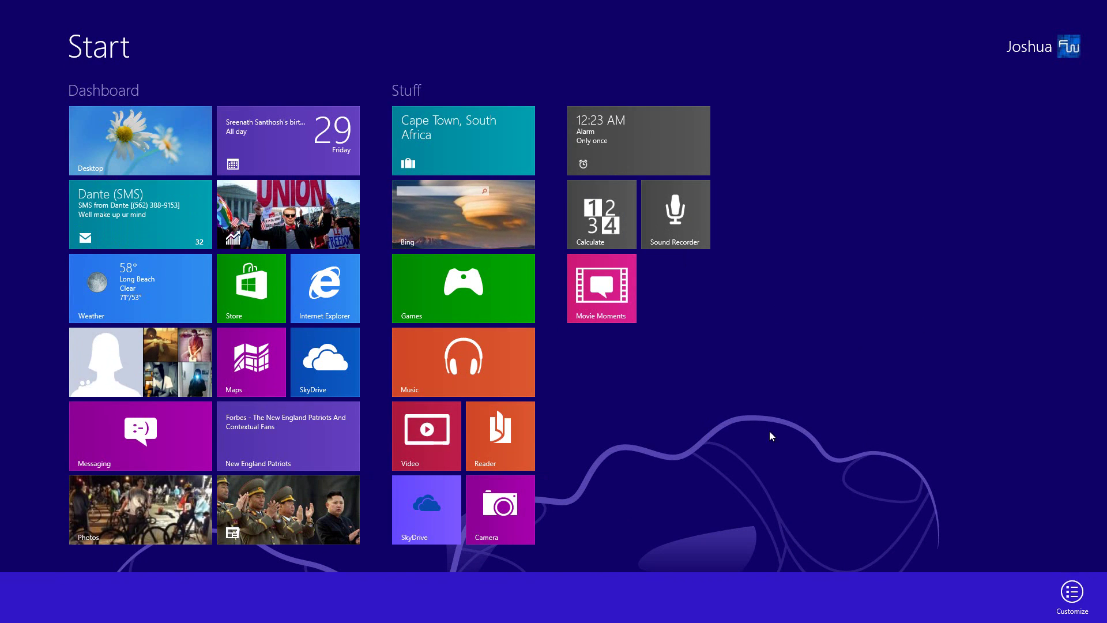
click(593, 221)
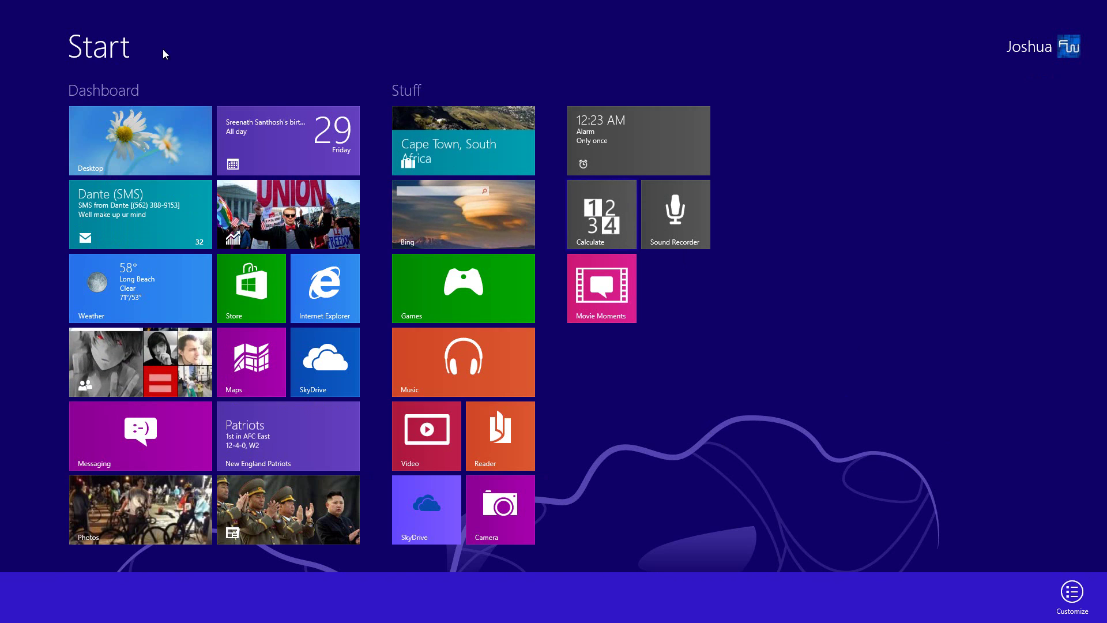
click(579, 221)
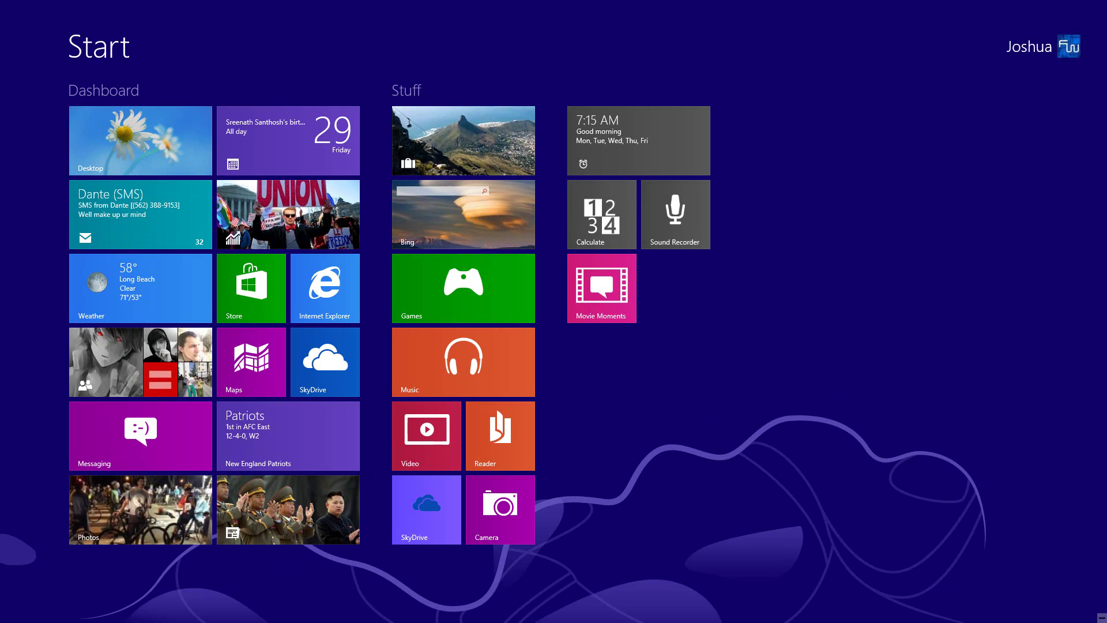
right_click(990, 529)
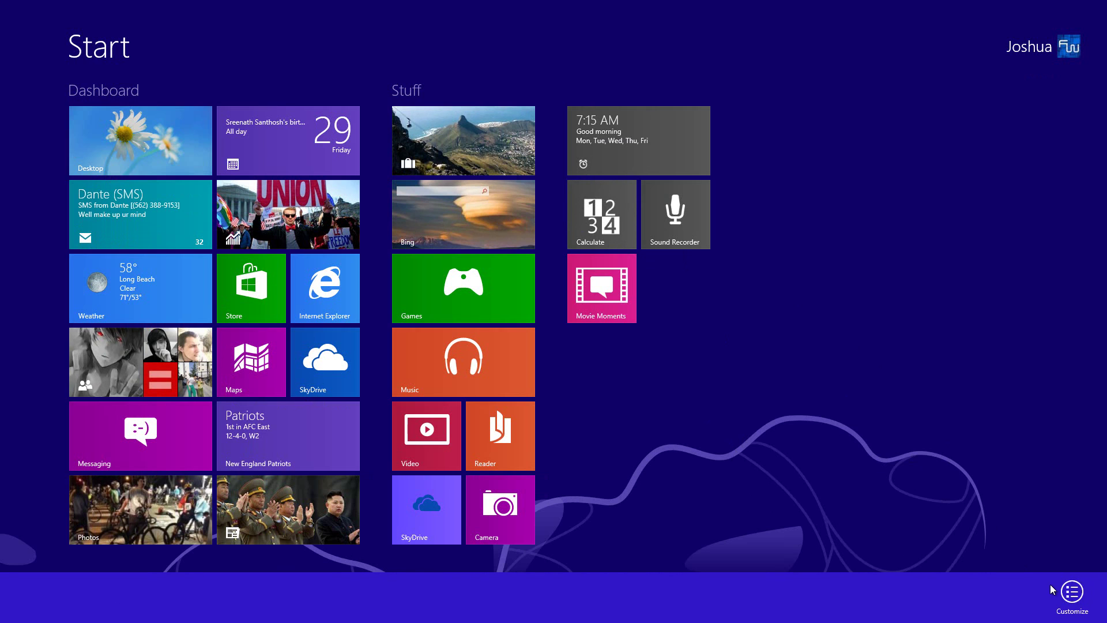
click(1071, 591)
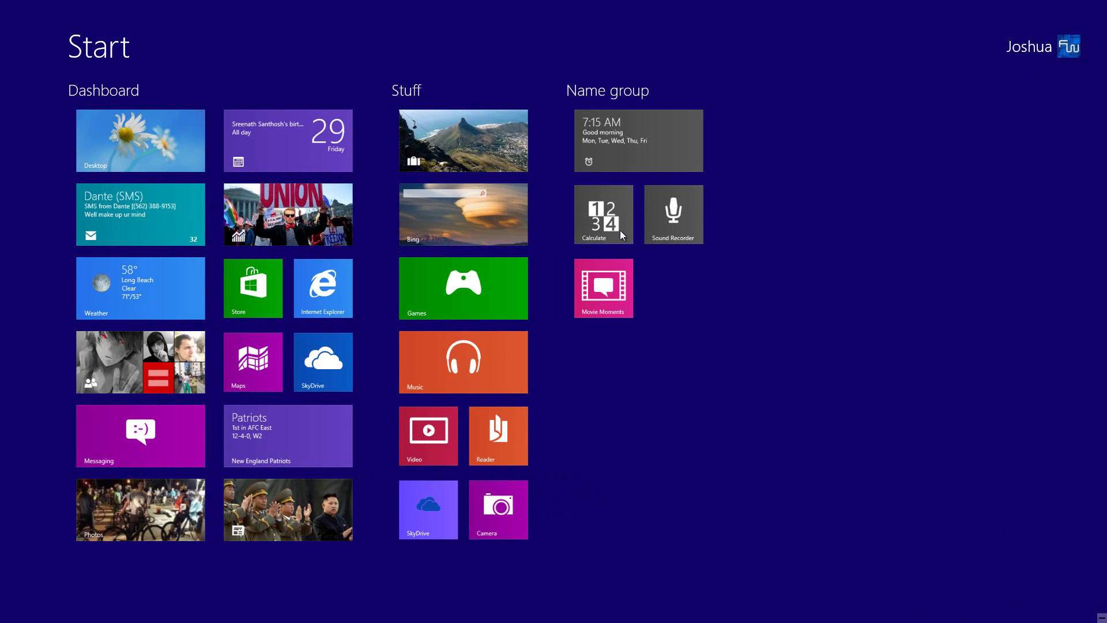
drag(617, 230, 635, 149)
drag(658, 217, 632, 139)
drag(594, 293, 666, 209)
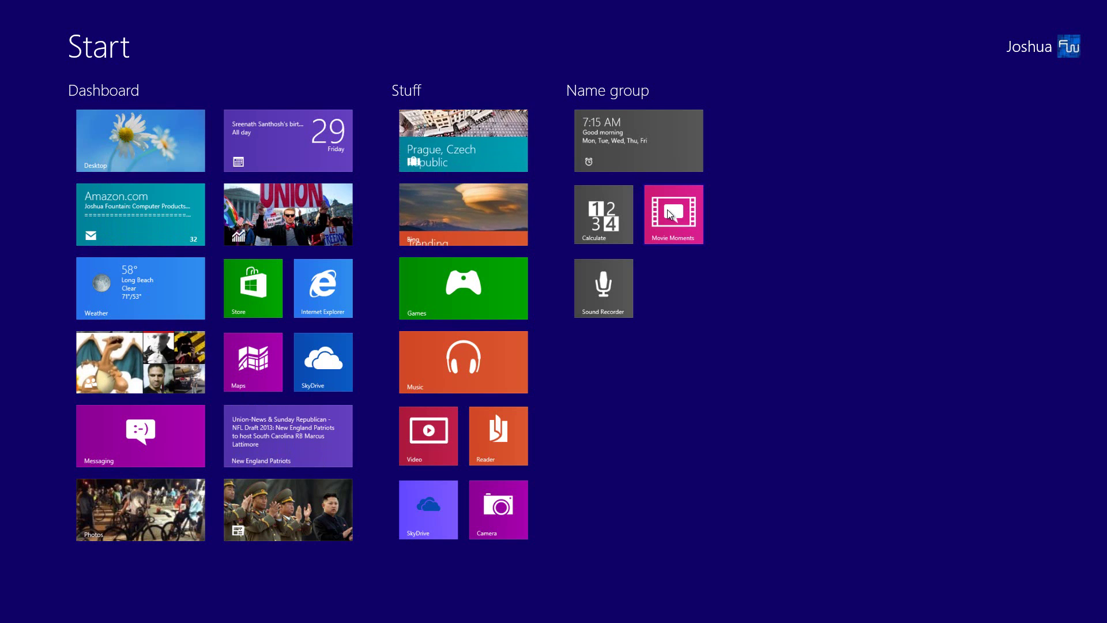
drag(666, 209, 663, 293)
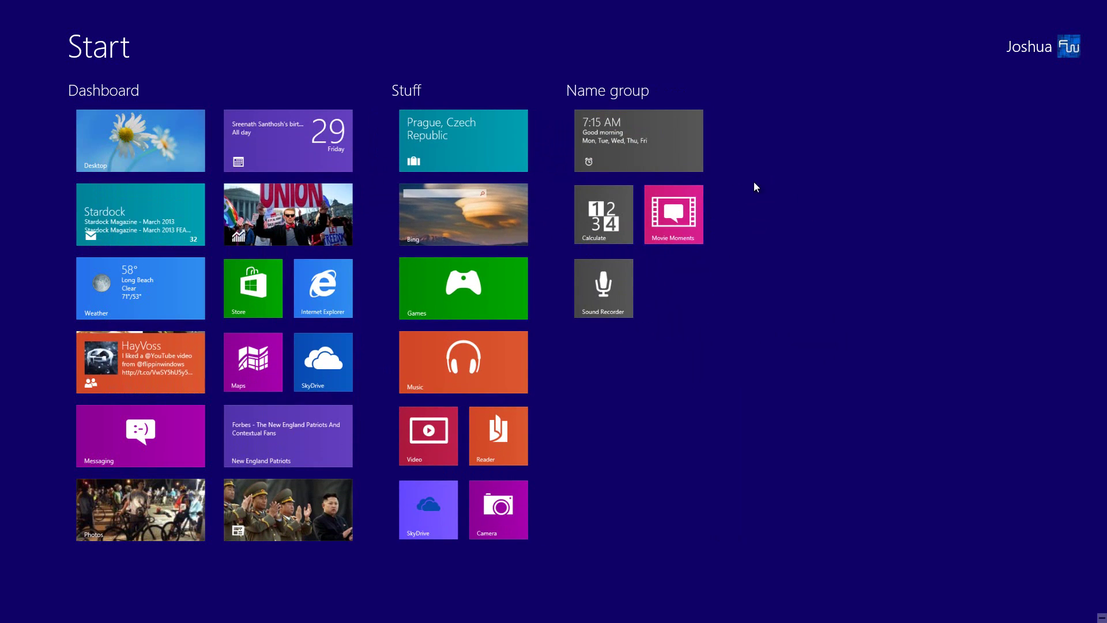
In the zoomed-out view, move the unnamed Alarms/Calculate group between Dashboard and Stuff.
click(893, 363)
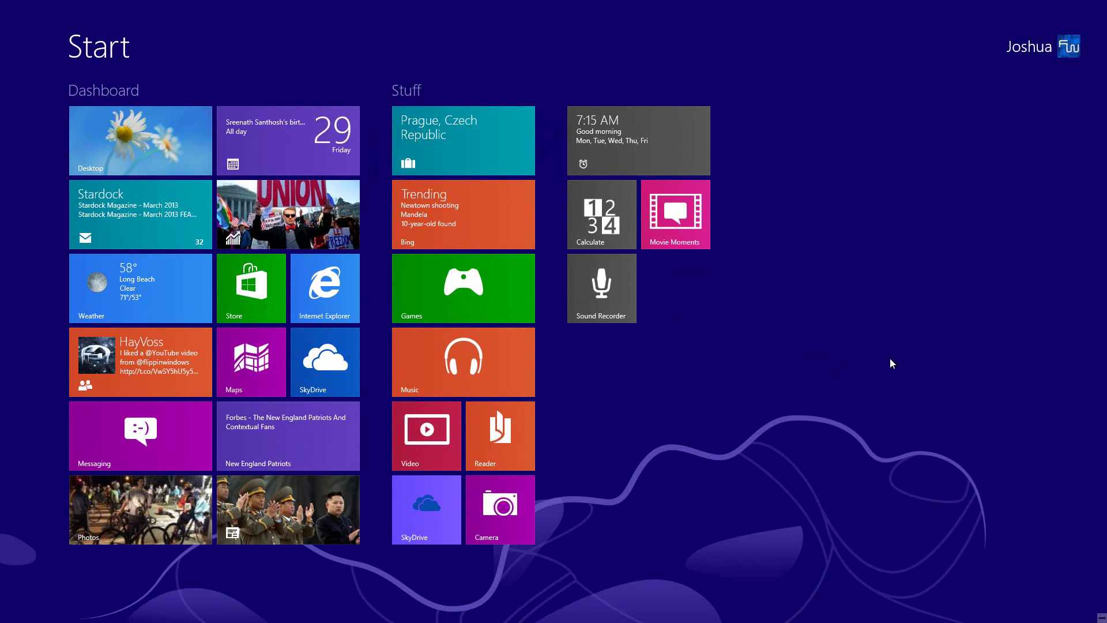
click(1101, 617)
right_click(255, 337)
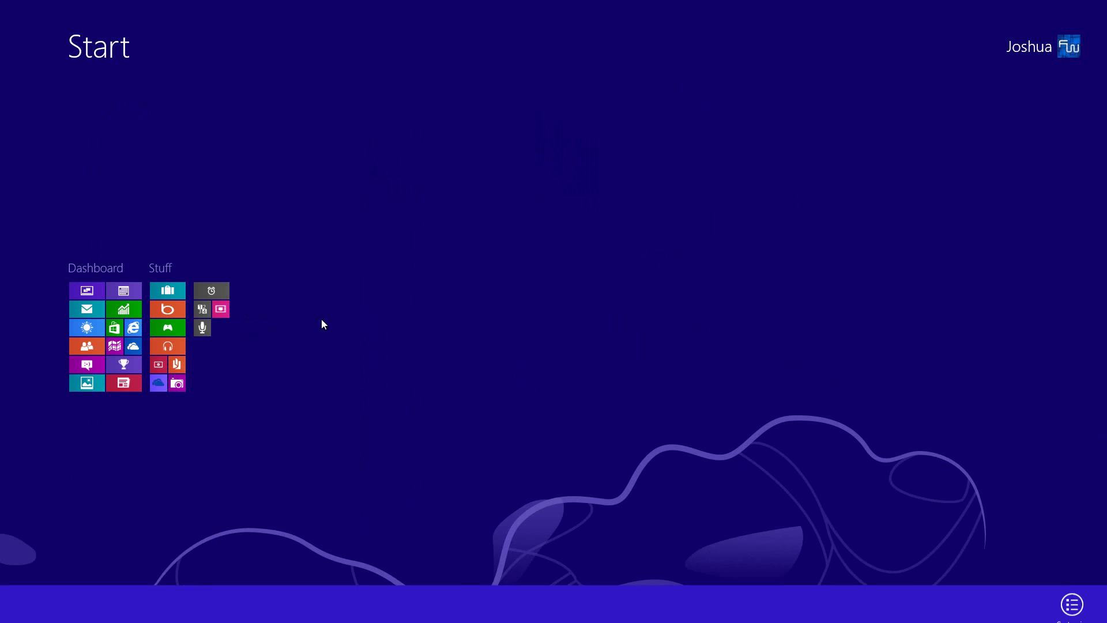
click(1072, 592)
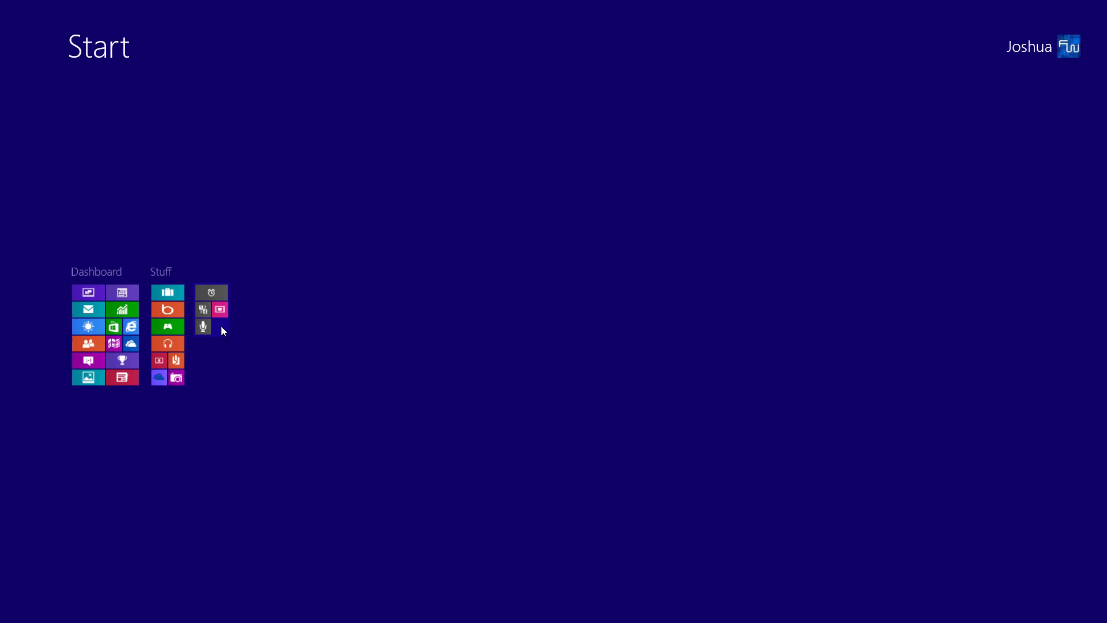
drag(220, 326, 168, 331)
click(101, 320)
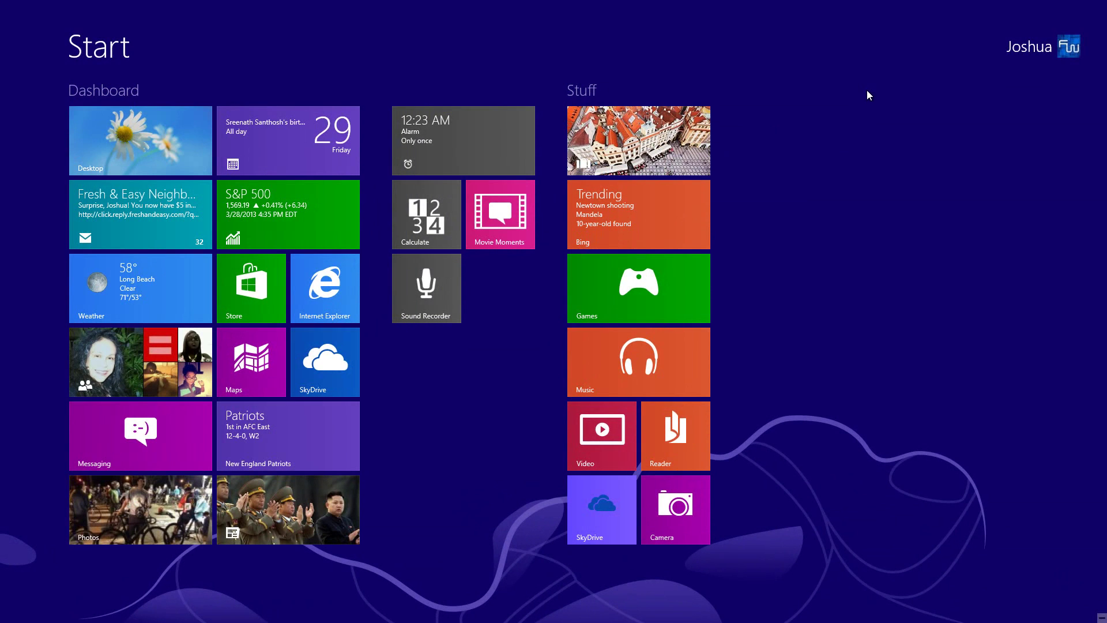
Open Personalize from the Settings charm and choose a different background pattern.
mouse_move(1101, 616)
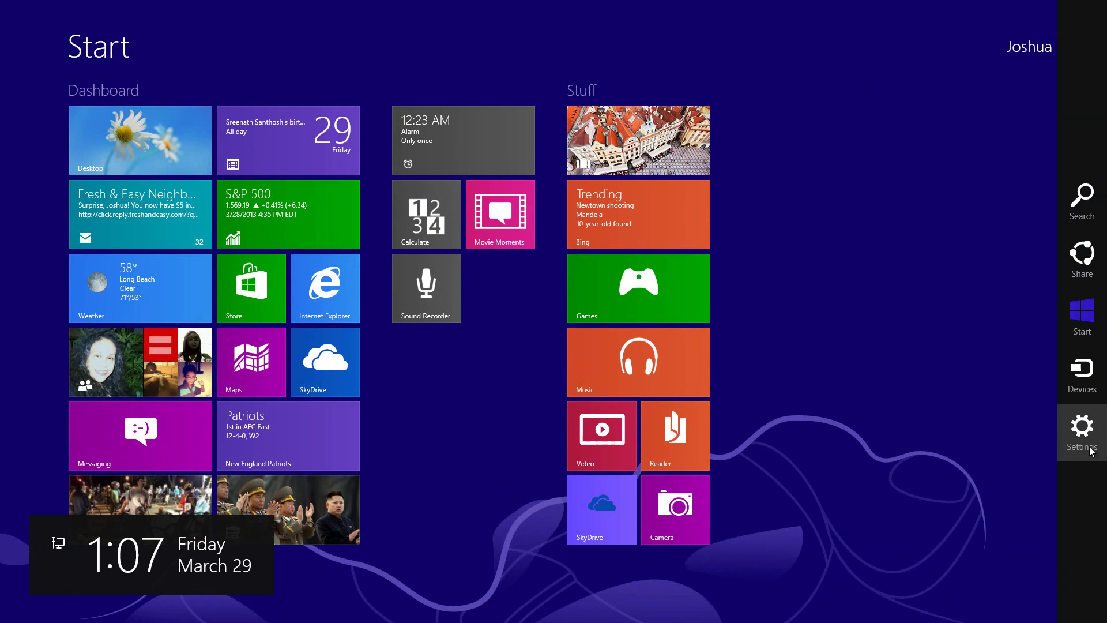
click(1089, 441)
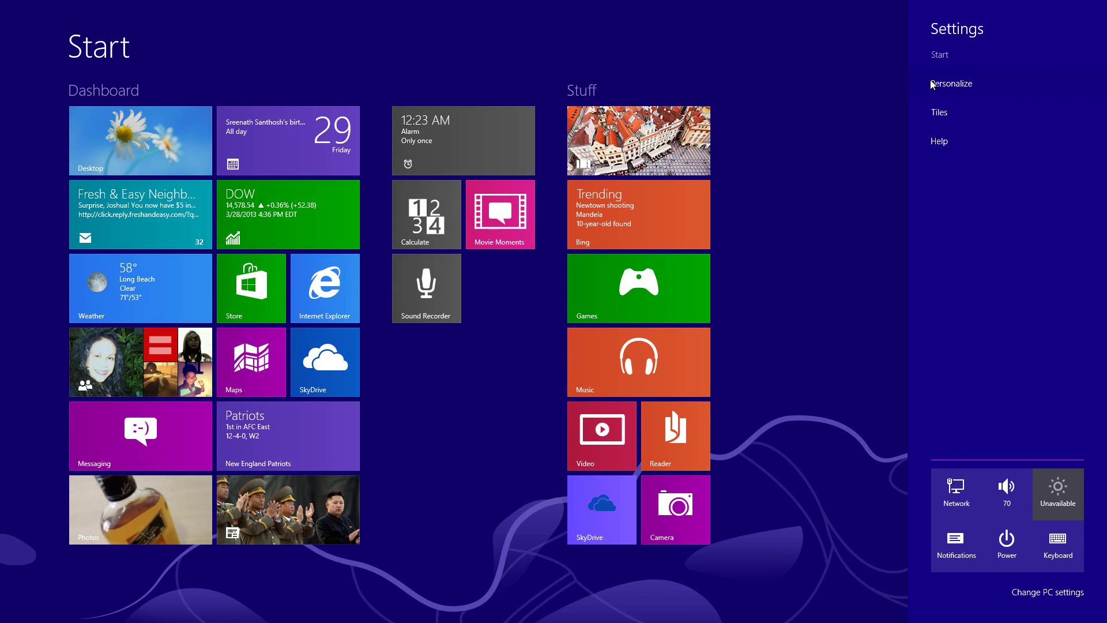
click(951, 84)
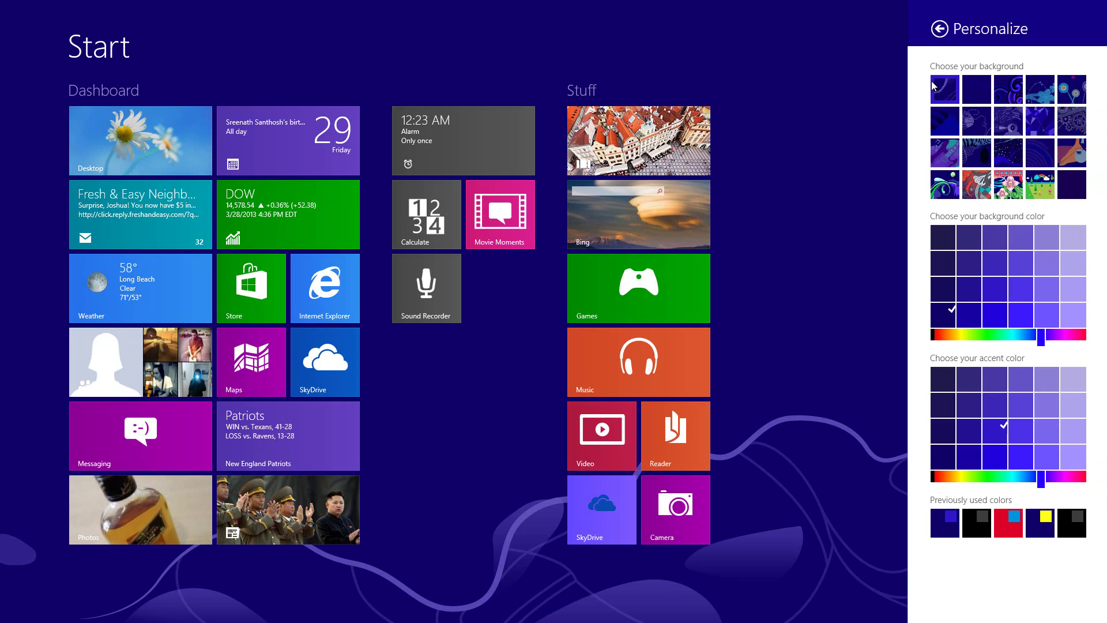
click(1036, 103)
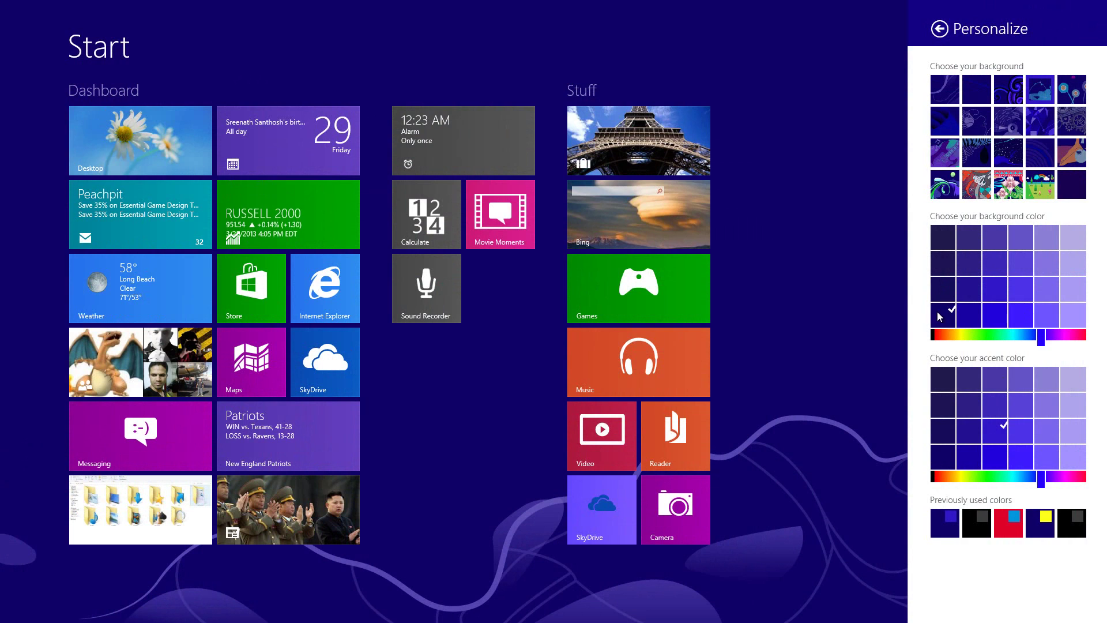
Set the Start screen background colour to pink-red using the hue slider and swatches.
click(1078, 237)
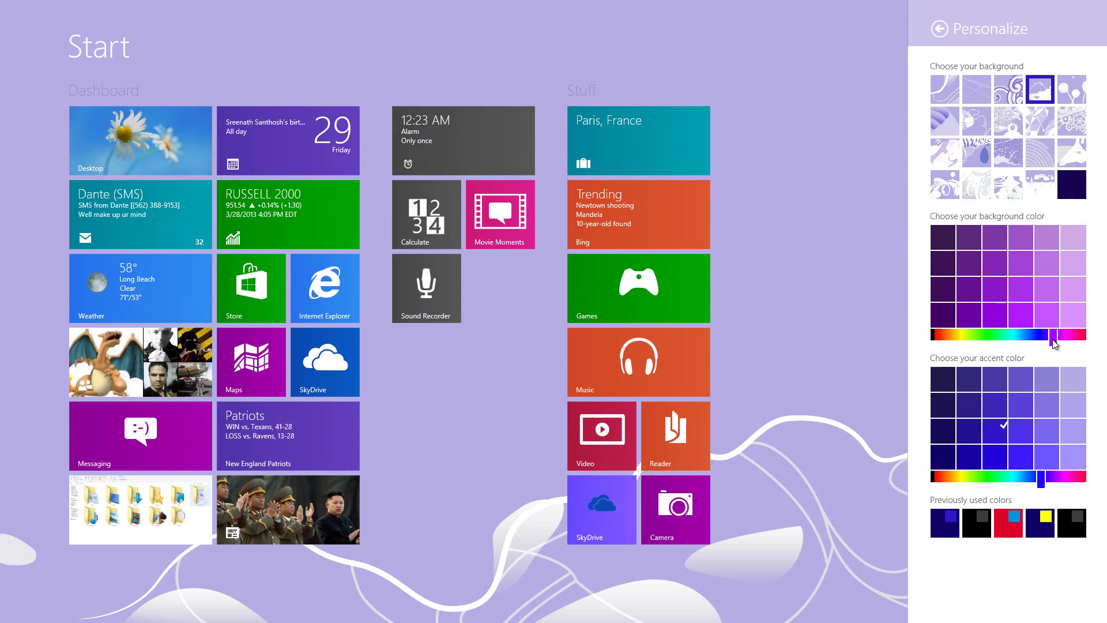
drag(1045, 342, 1061, 341)
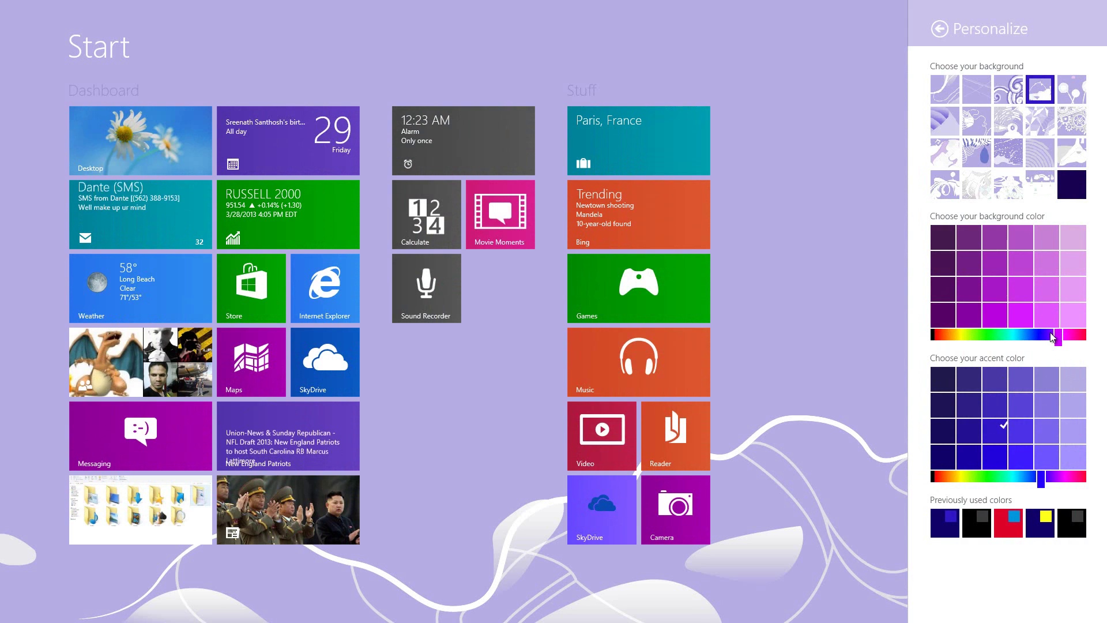
click(1028, 315)
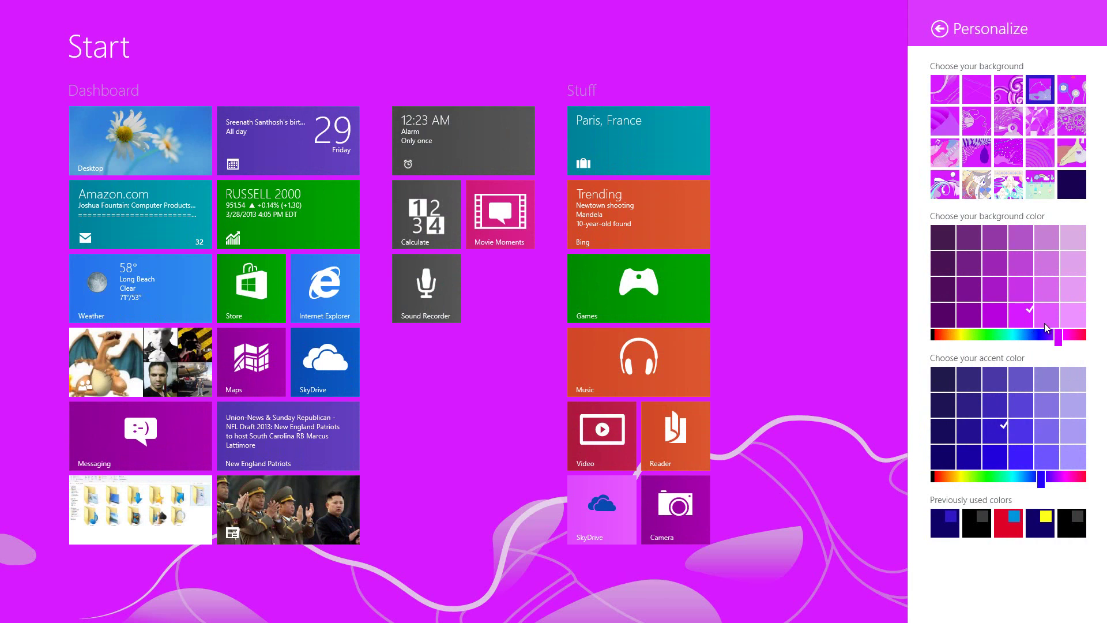
drag(1059, 341, 1077, 341)
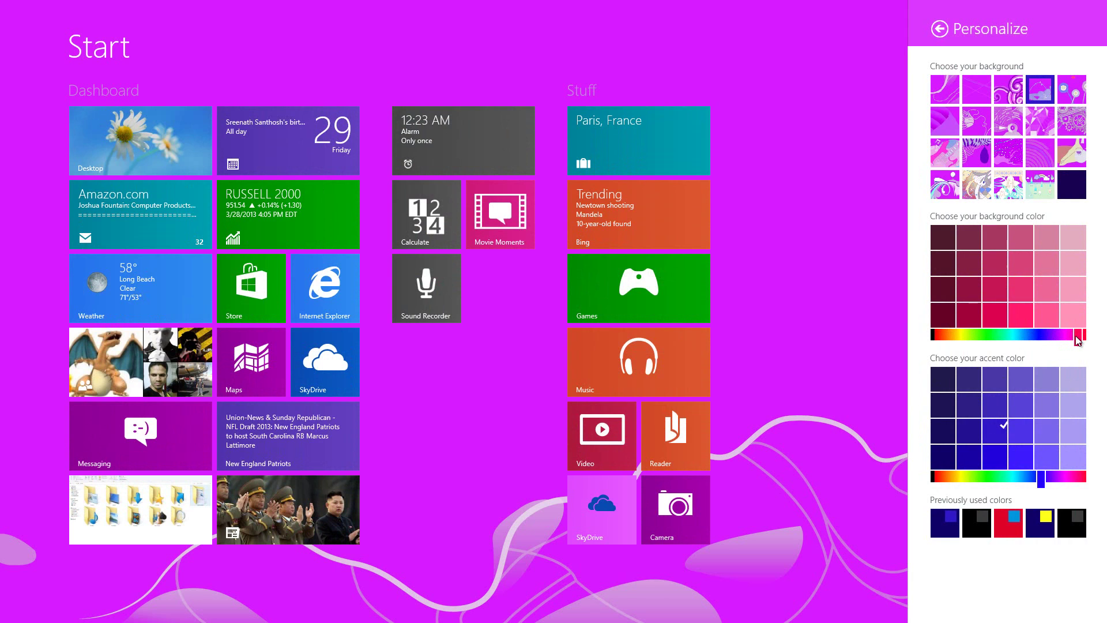
click(992, 320)
Set the accent colour to a medium blue and close the Personalize pane.
click(1002, 424)
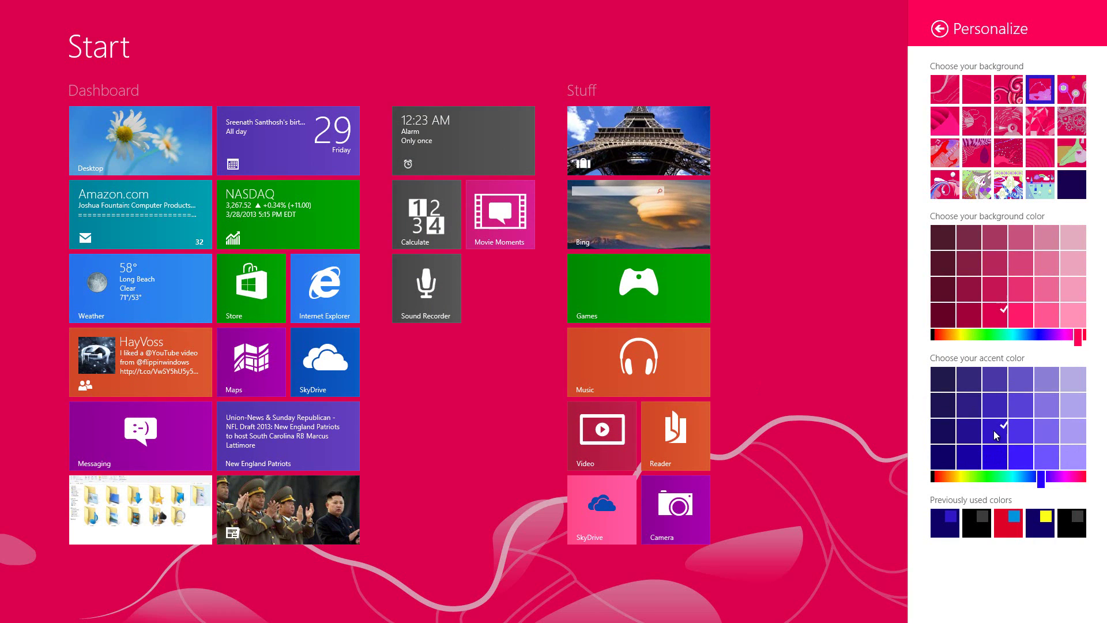
click(949, 437)
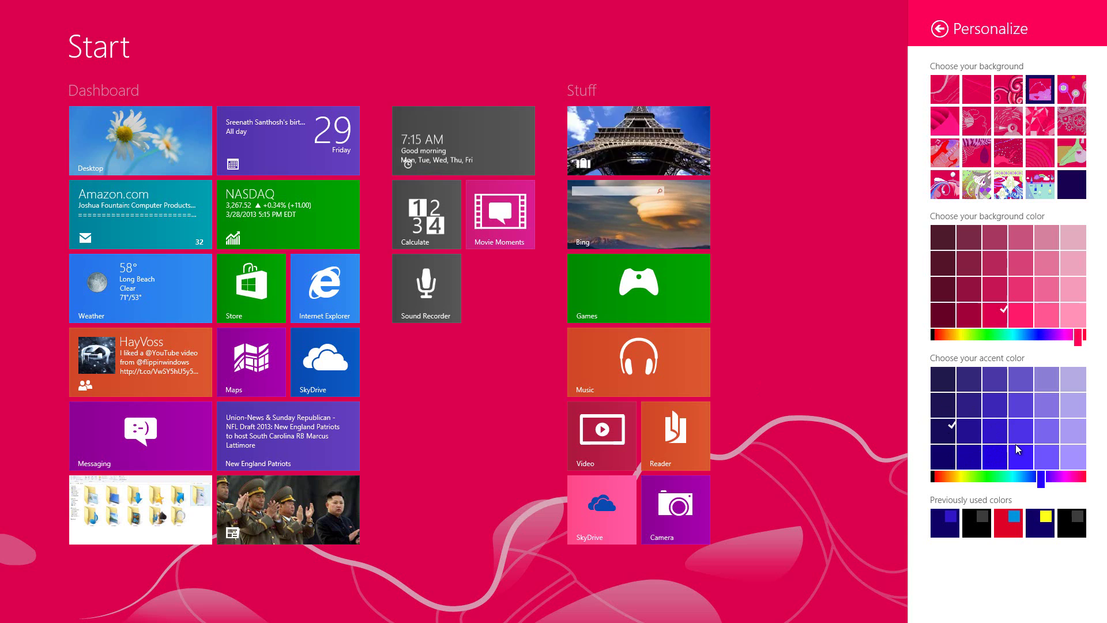
click(1032, 436)
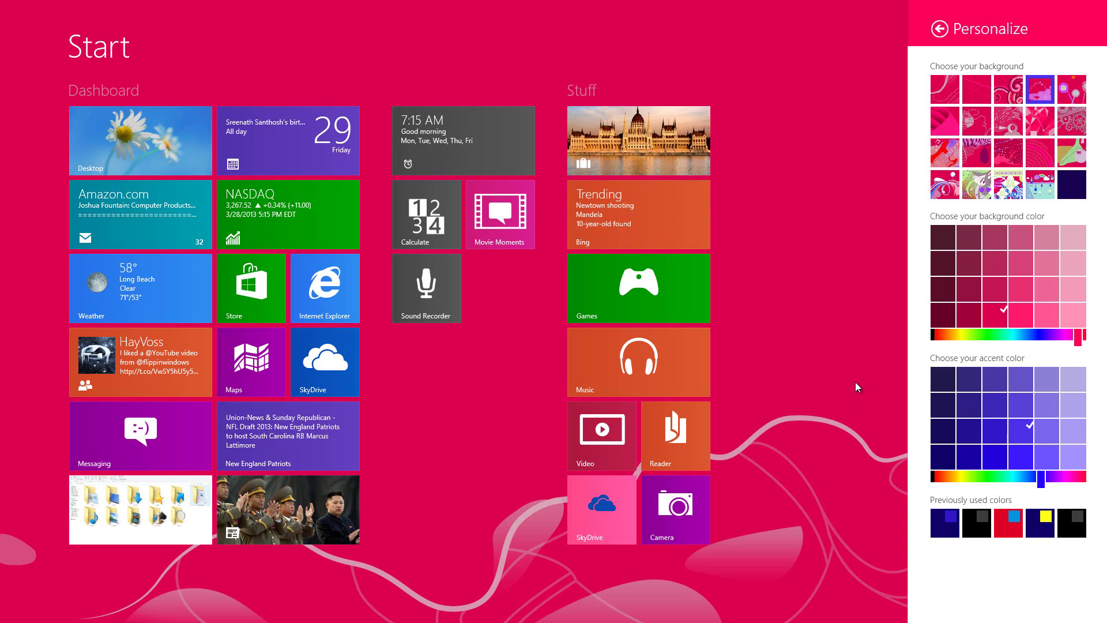
click(794, 239)
right_click(648, 142)
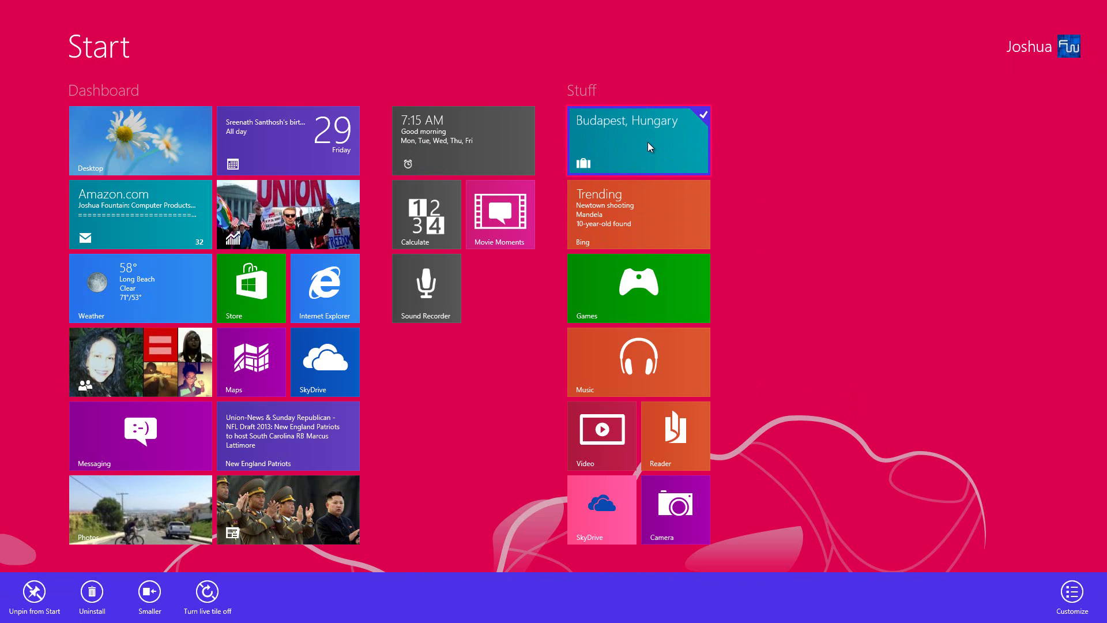
Reopen Personalize and apply the previously used dark blue background with blue accent.
mouse_move(1106, 622)
click(1082, 429)
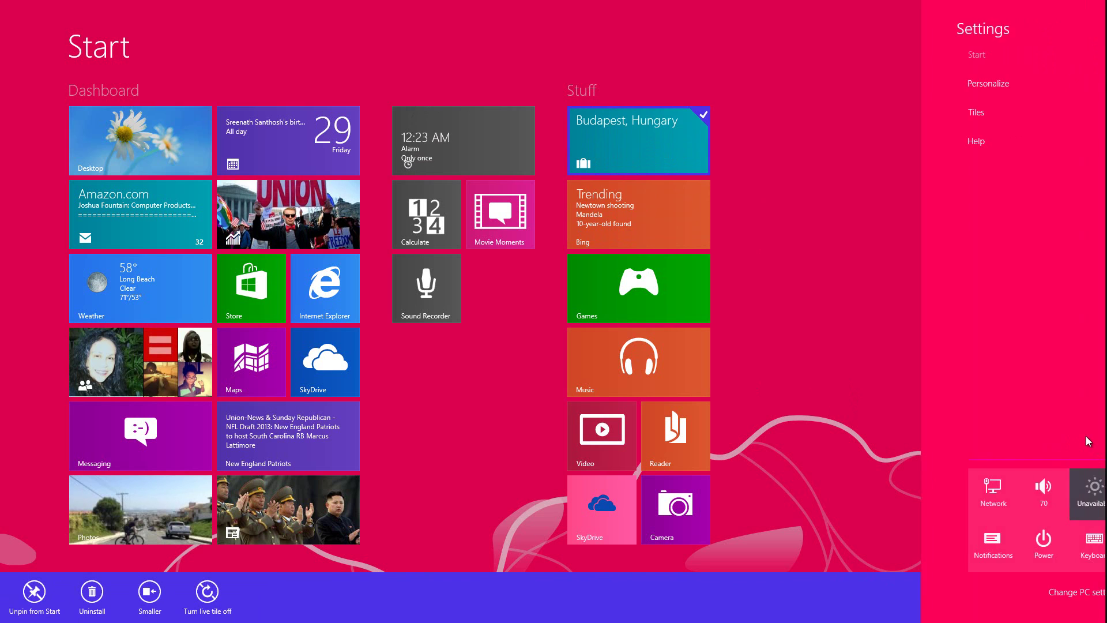
click(966, 83)
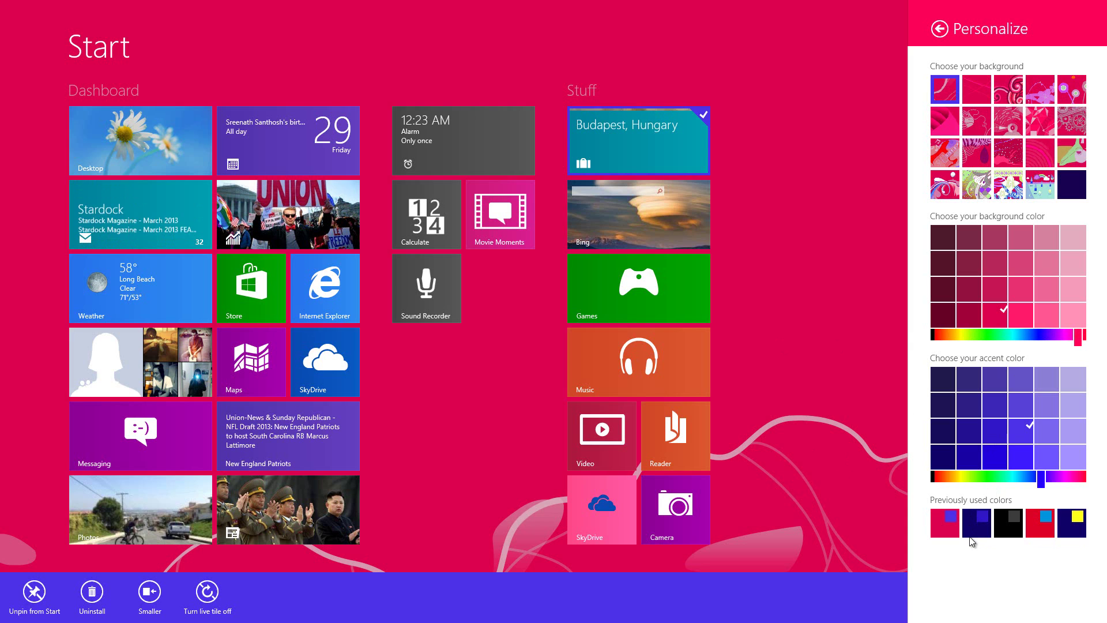
click(1068, 533)
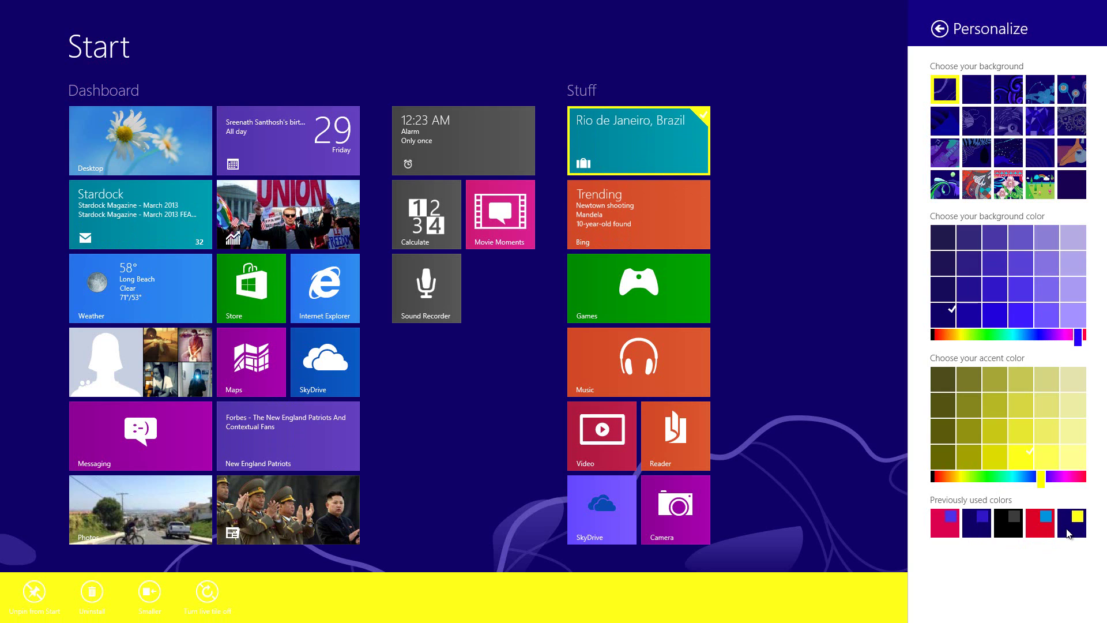
click(1030, 515)
click(1011, 530)
click(984, 530)
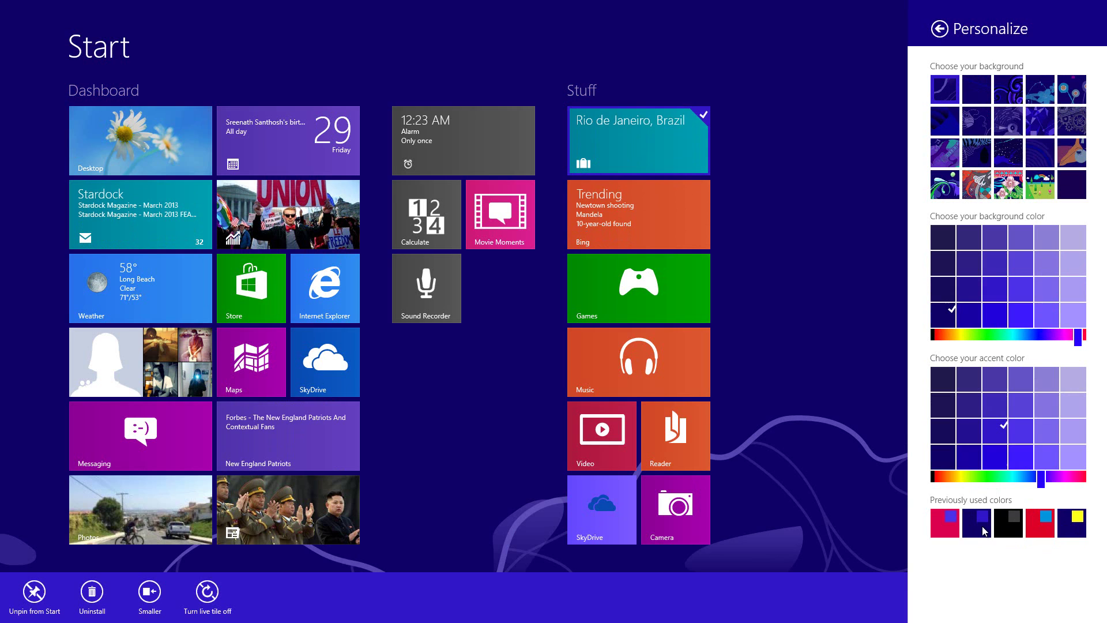